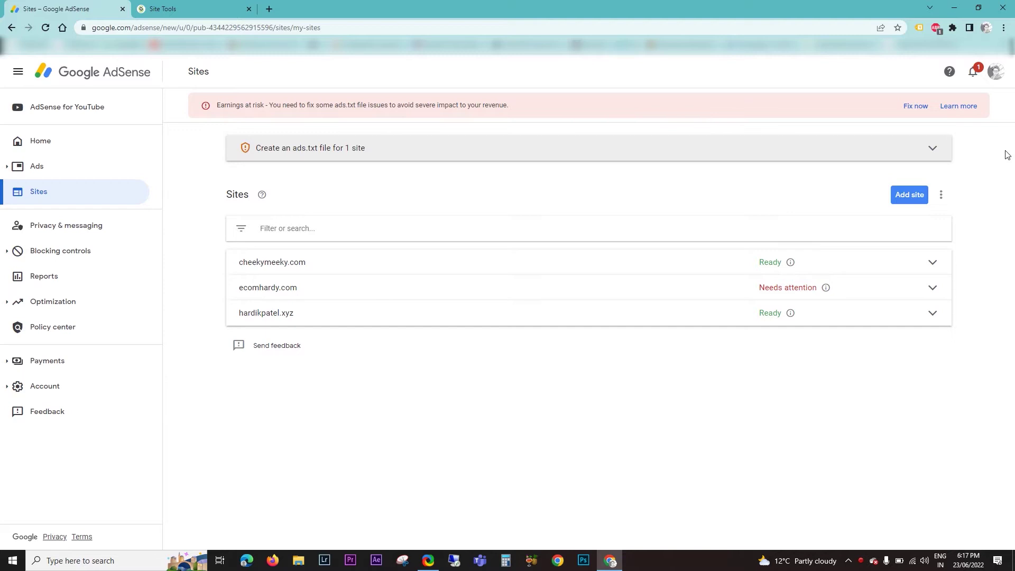
Download the cheekymeeky.com ads.txt file from the AdSense 'Create an ads.txt file' notice
click(932, 151)
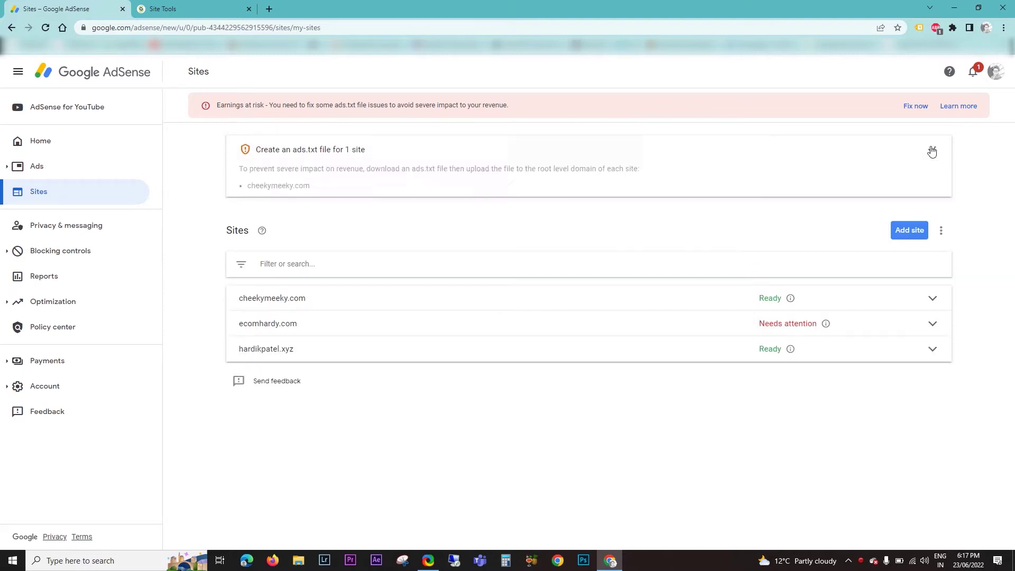
click(933, 154)
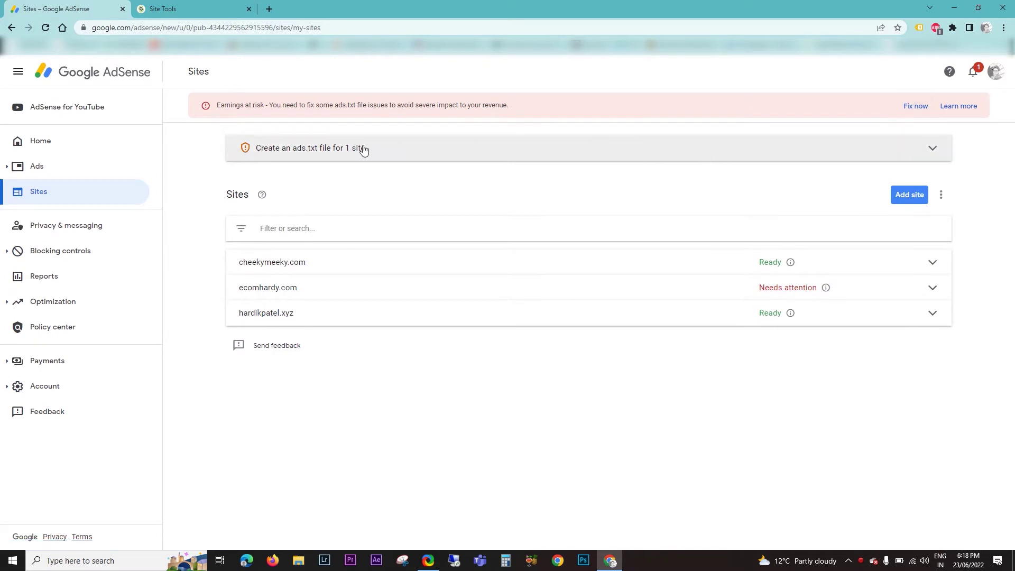
click(906, 148)
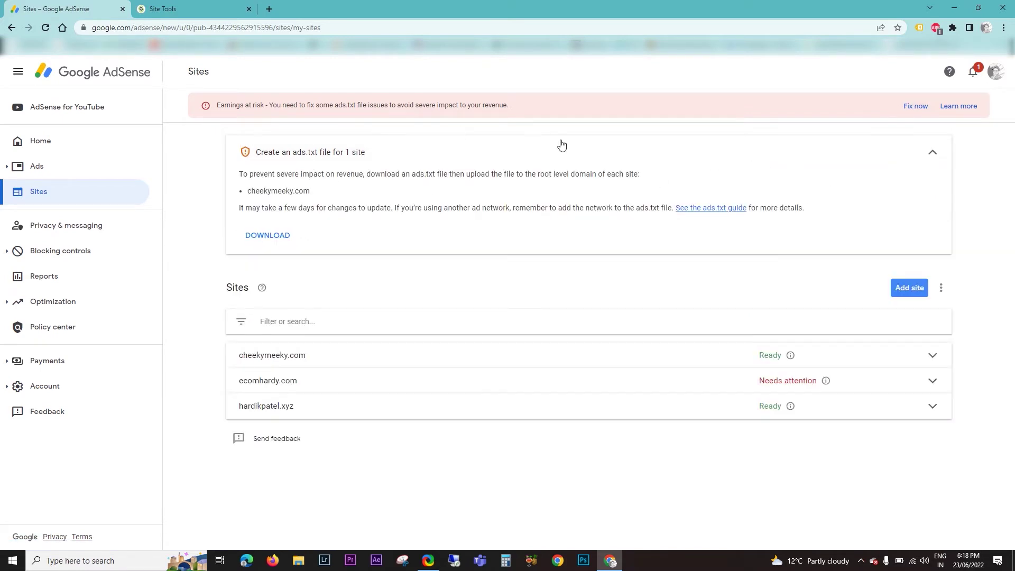
click(269, 237)
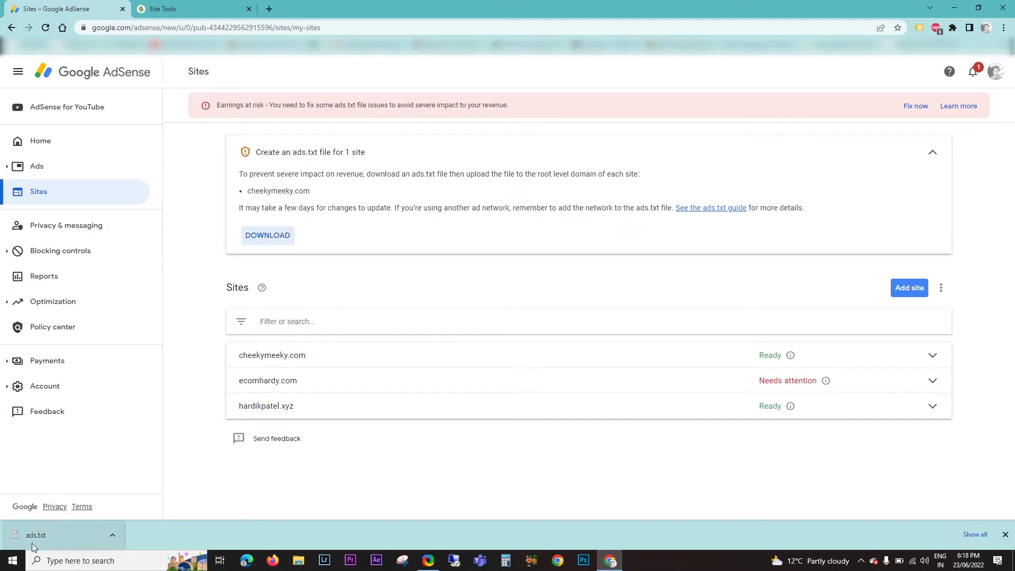
click(186, 7)
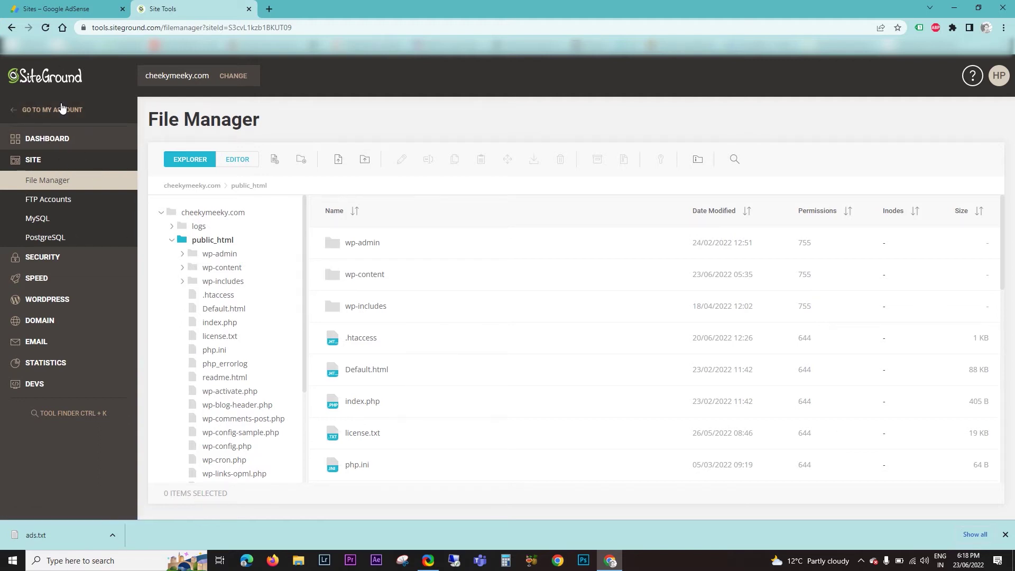
Navigate File Manager from the cheekymeeky.com root into the public_html folder
click(57, 181)
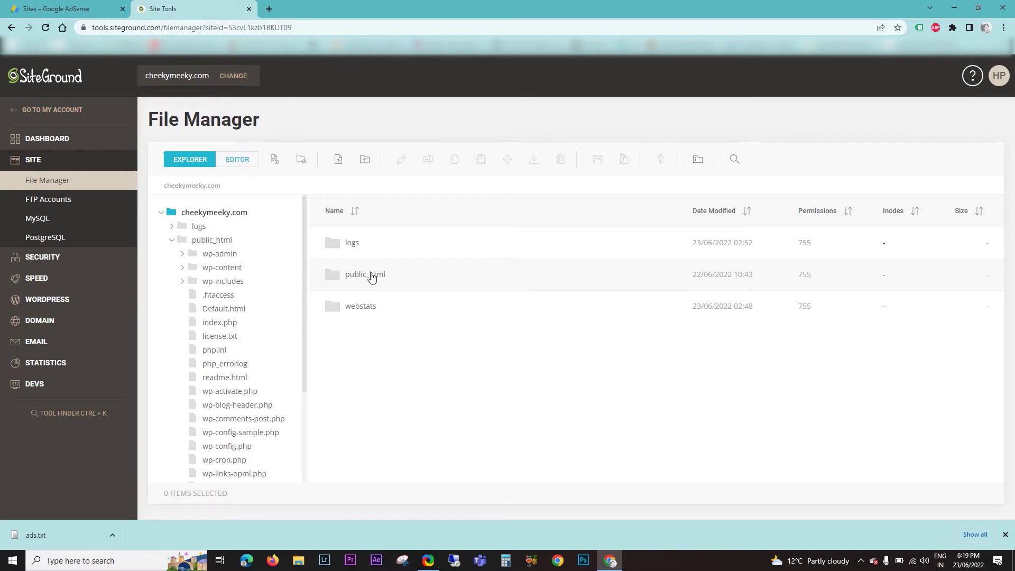
double_click(372, 275)
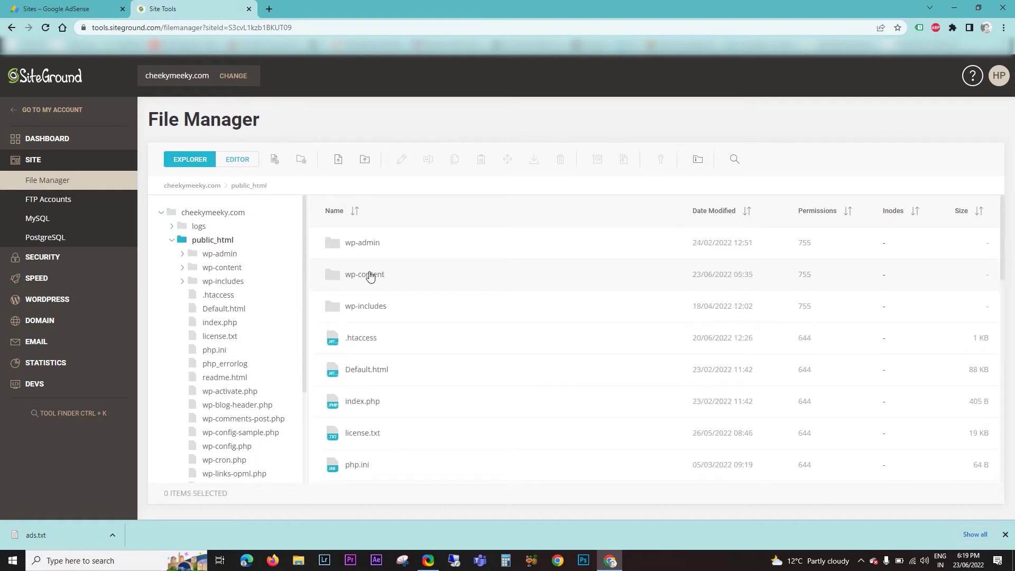
scroll(446, 265, down, 4)
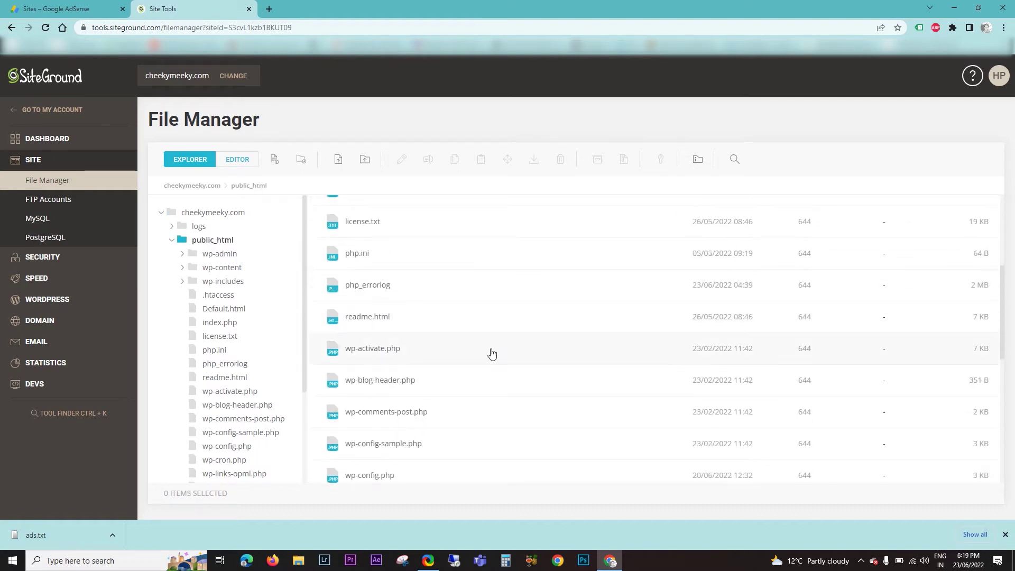
scroll(457, 344, up, 4)
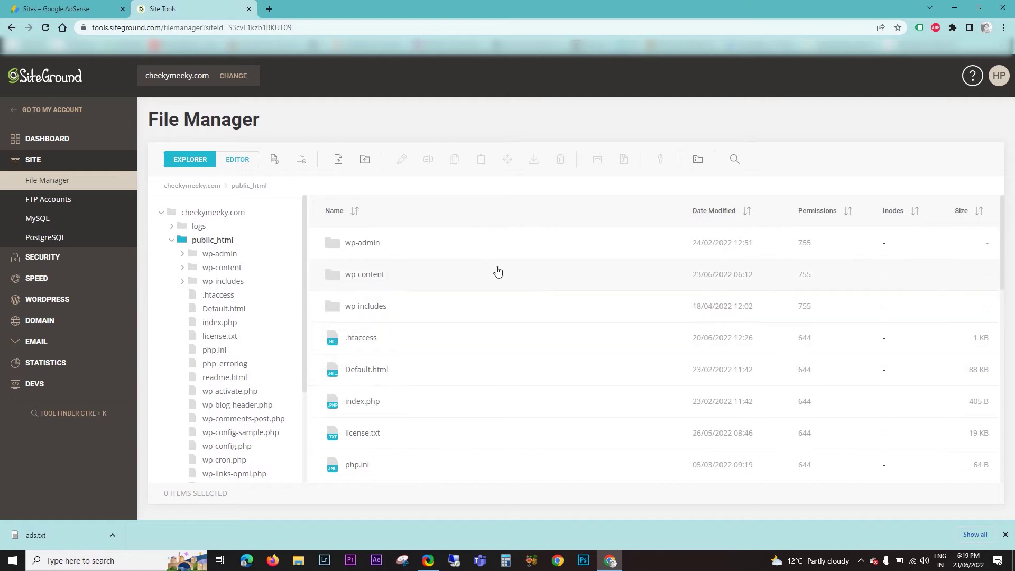
scroll(563, 375, down, 3)
scroll(561, 375, down, 3)
scroll(553, 367, up, 6)
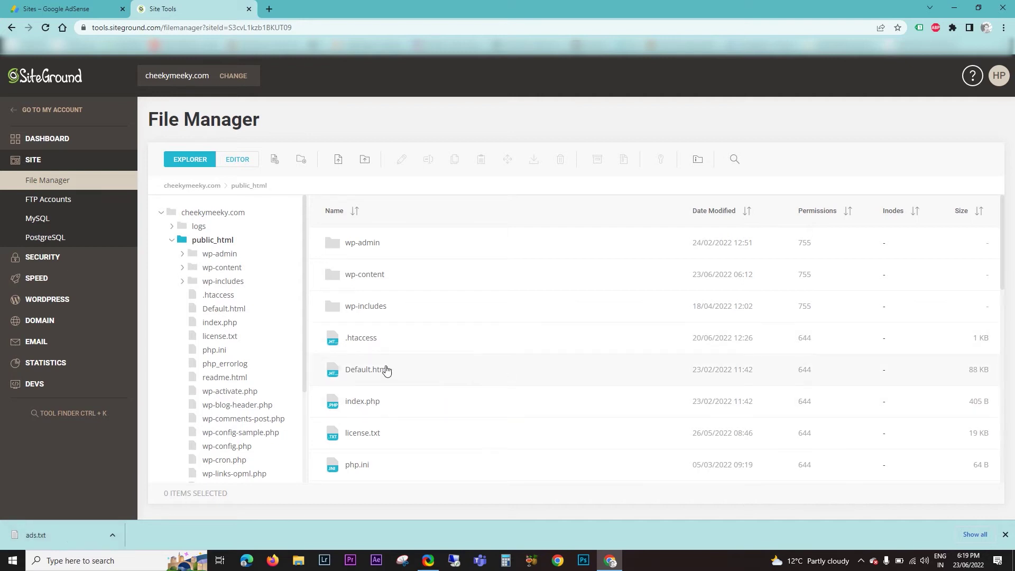
Upload the downloaded ads file from the Downloads folder into public_html
click(339, 159)
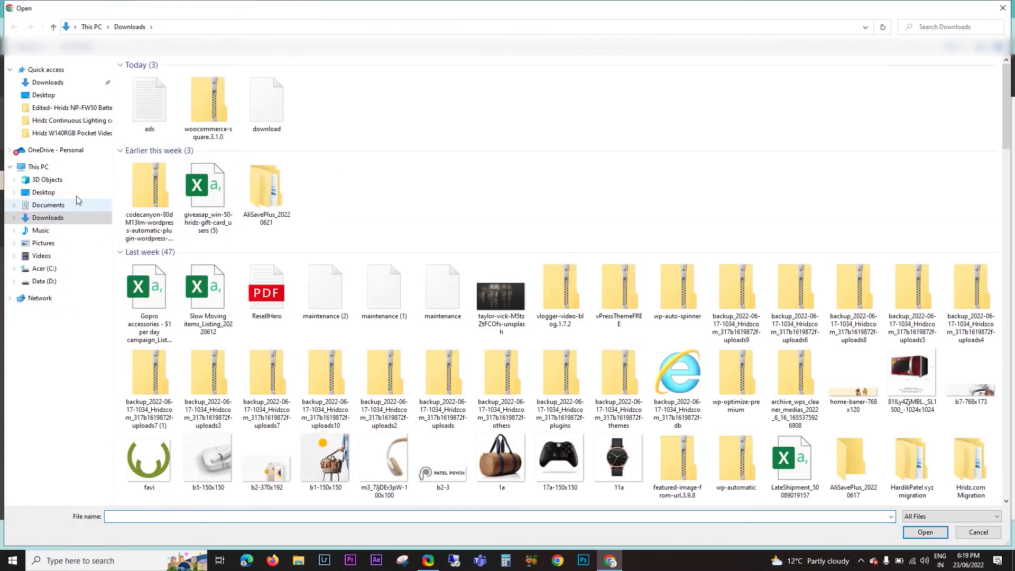
click(63, 218)
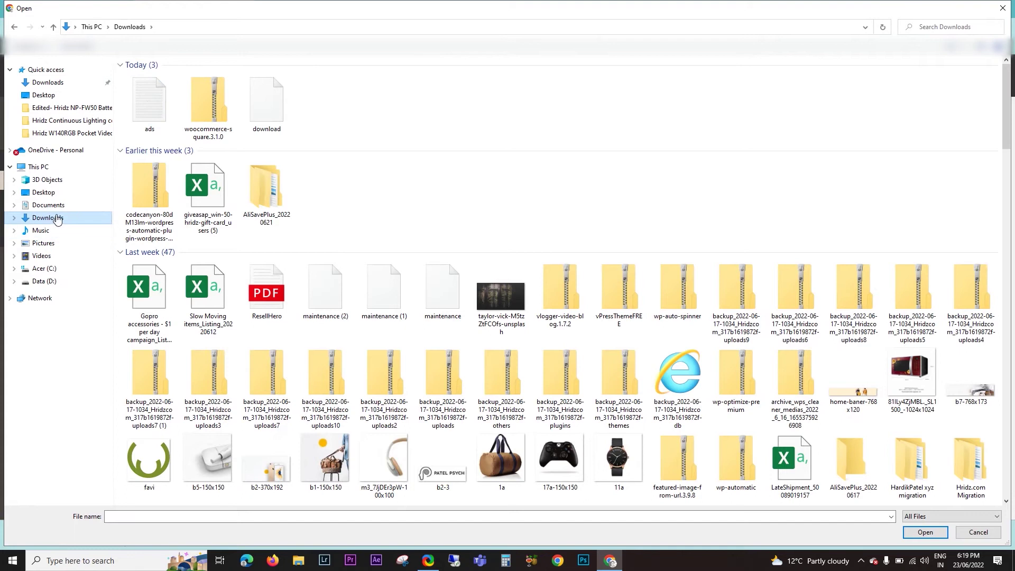
double_click(150, 103)
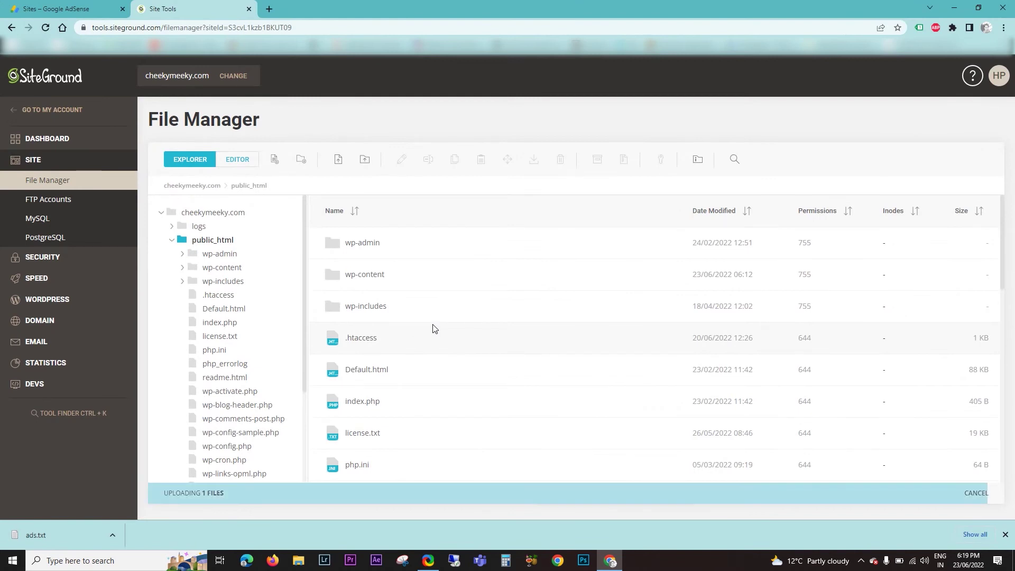
Confirm ads.txt (58 B) finished uploading to public_html, then return to AdSense
scroll(423, 370, down, 4)
scroll(374, 294, up, 2)
scroll(378, 305, up, 2)
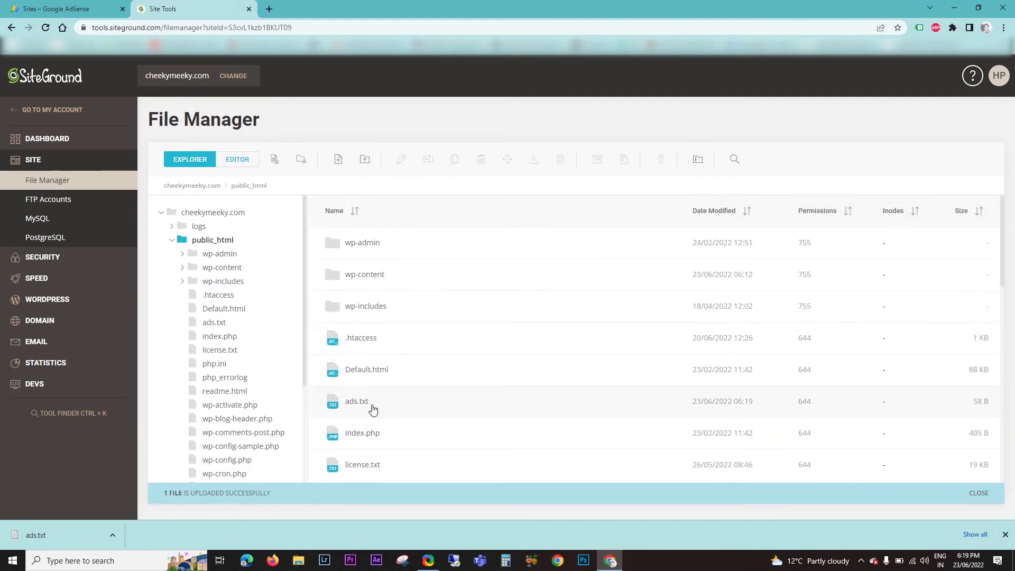
click(62, 6)
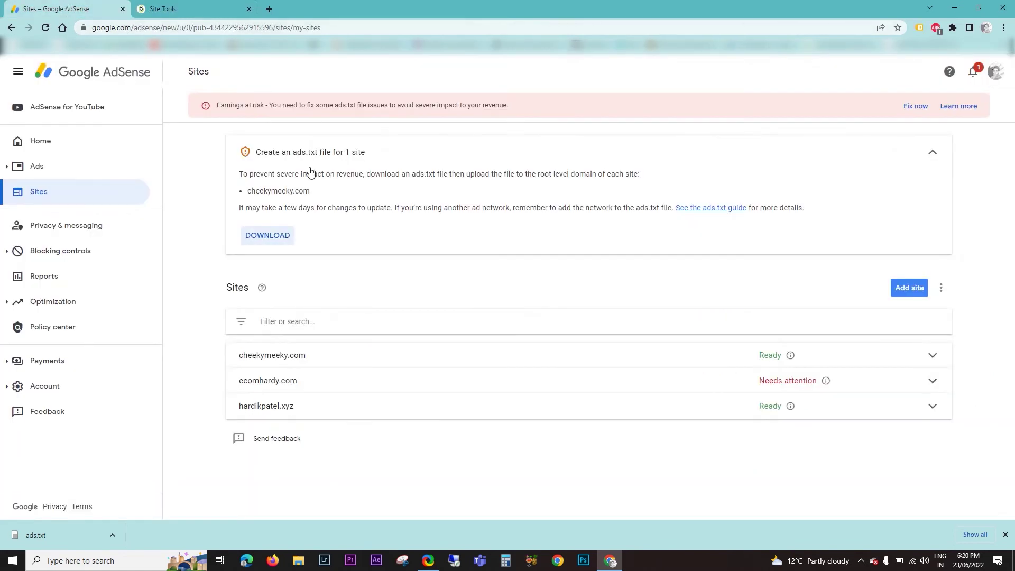
Copy the cheekymeeky.com domain name from the AdSense notice
mouse_move(315, 196)
mouse_down()
mouse_move(243, 201)
mouse_move(311, 193)
mouse_up()
key(ctrl+c)
click(269, 195)
right_click(302, 194)
click(320, 201)
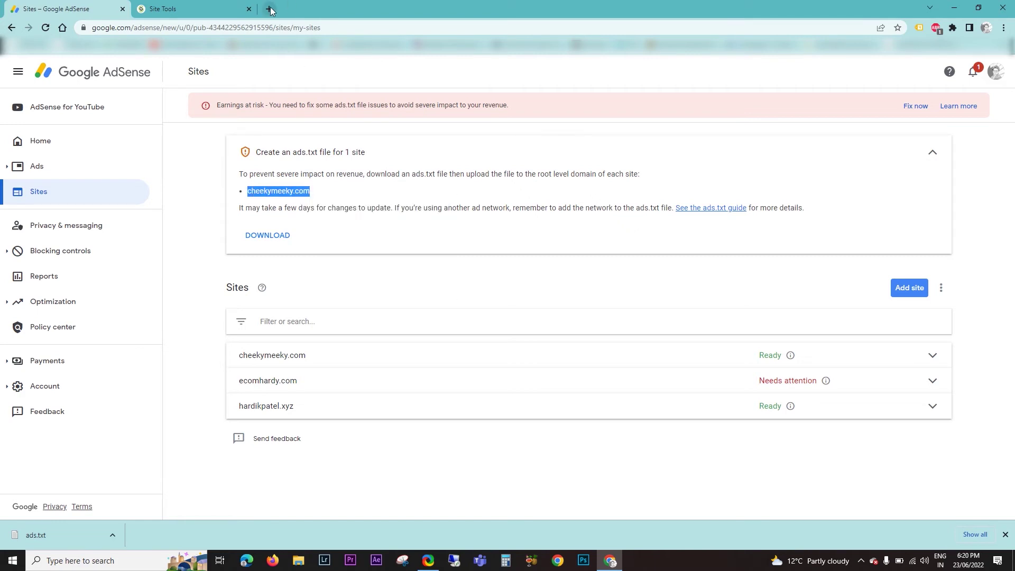
Enter cheekymeeky.com/ads.txt as the address in a new browser tab
click(270, 10)
key(ctrl+v)
text(/)
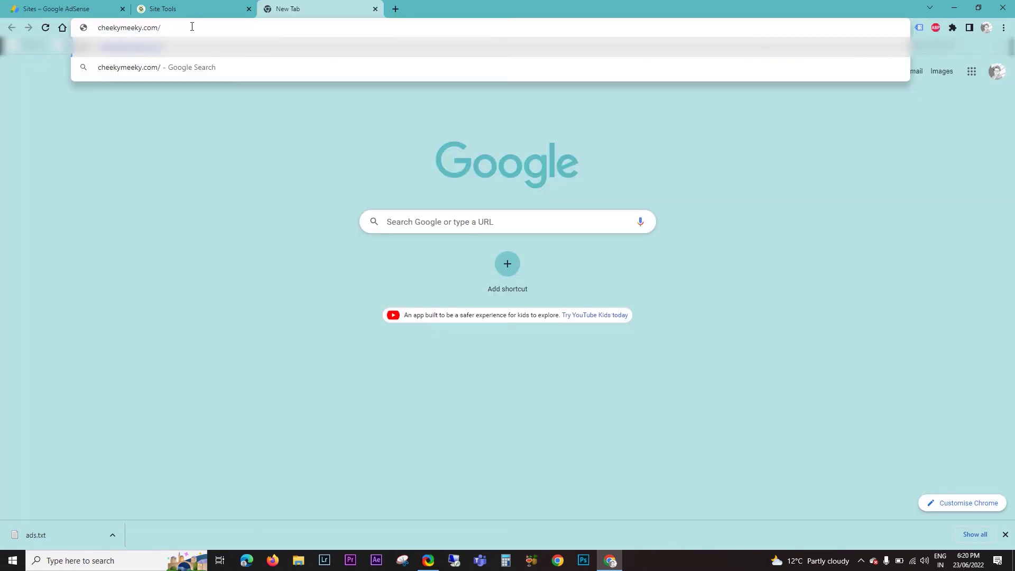
text(ads.txt)
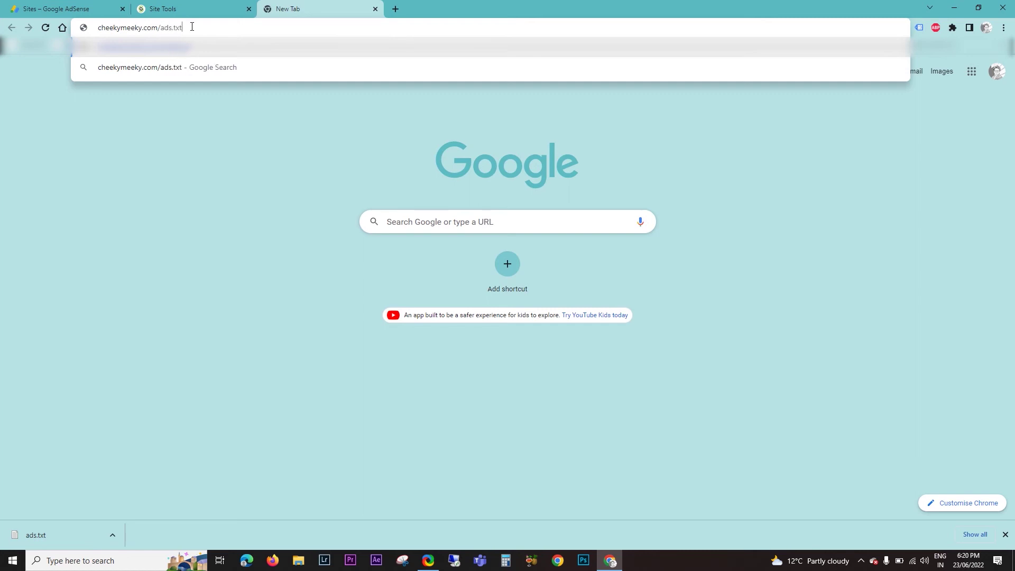
Load cheekymeeky.com/ads.txt and check it shows the google.com DIRECT line
key(Return)
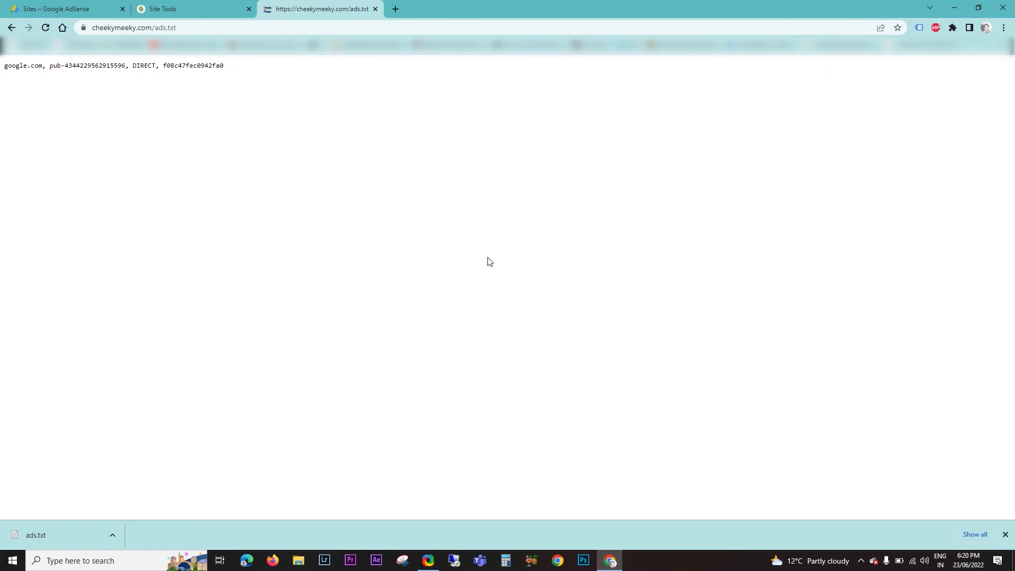
click(166, 8)
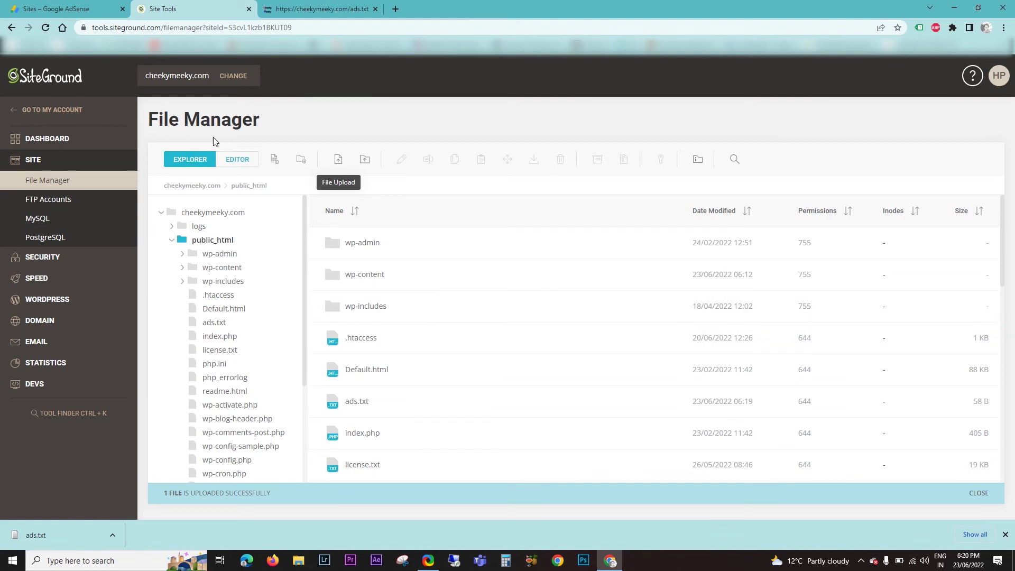
key(ctrl+Tab)
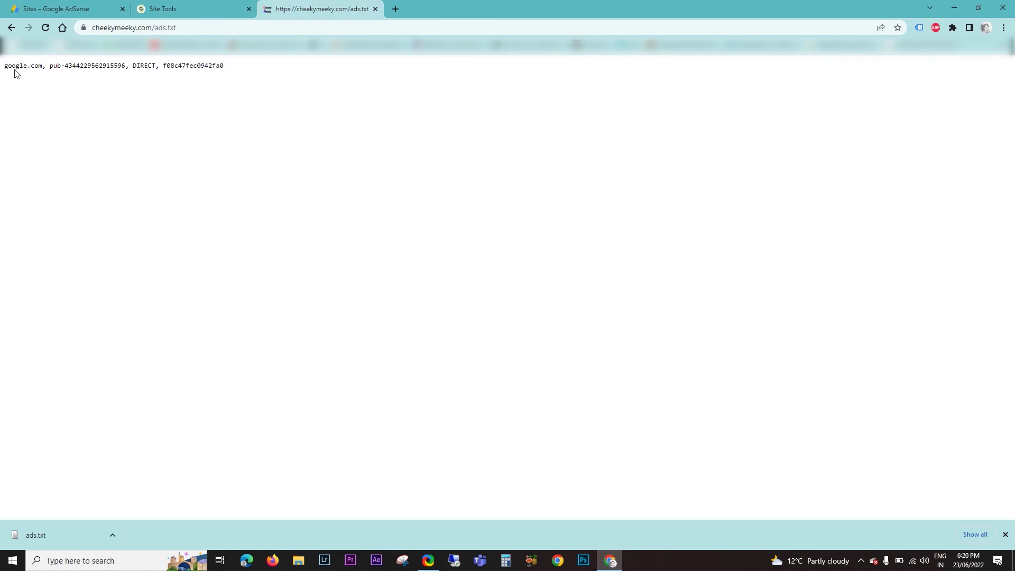
drag(6, 66, 255, 66)
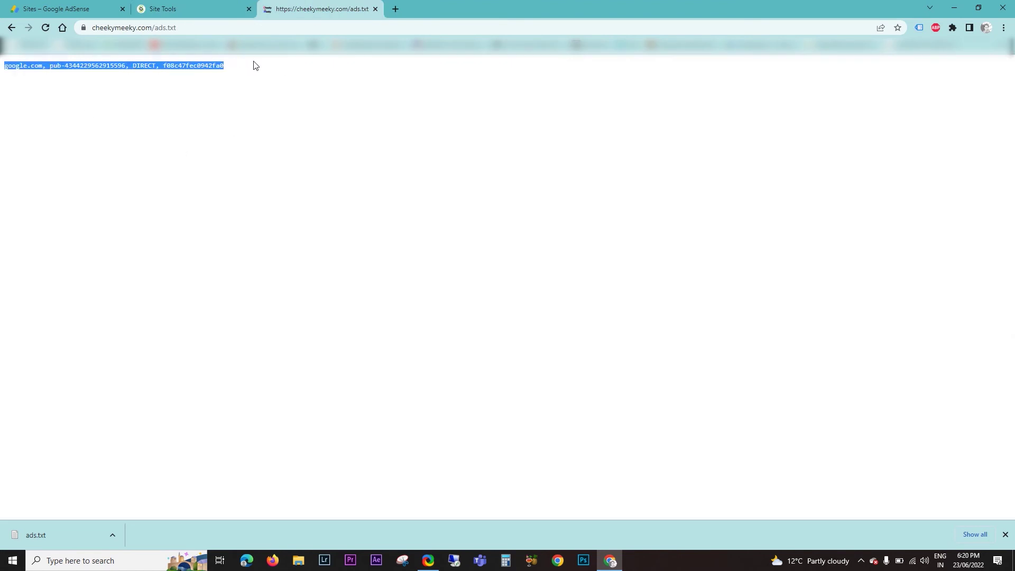
click(143, 78)
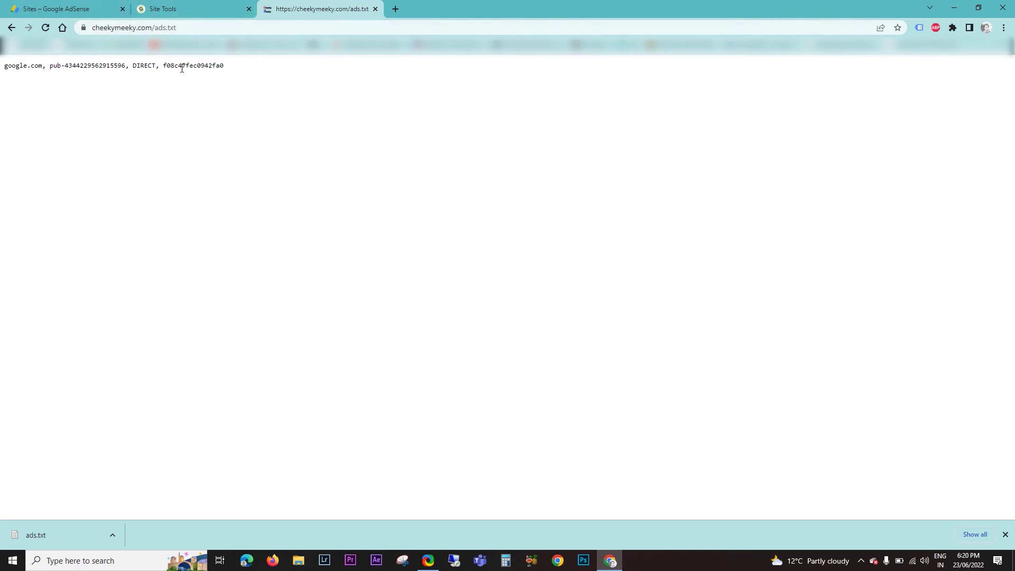
key(ctrl+Tab)
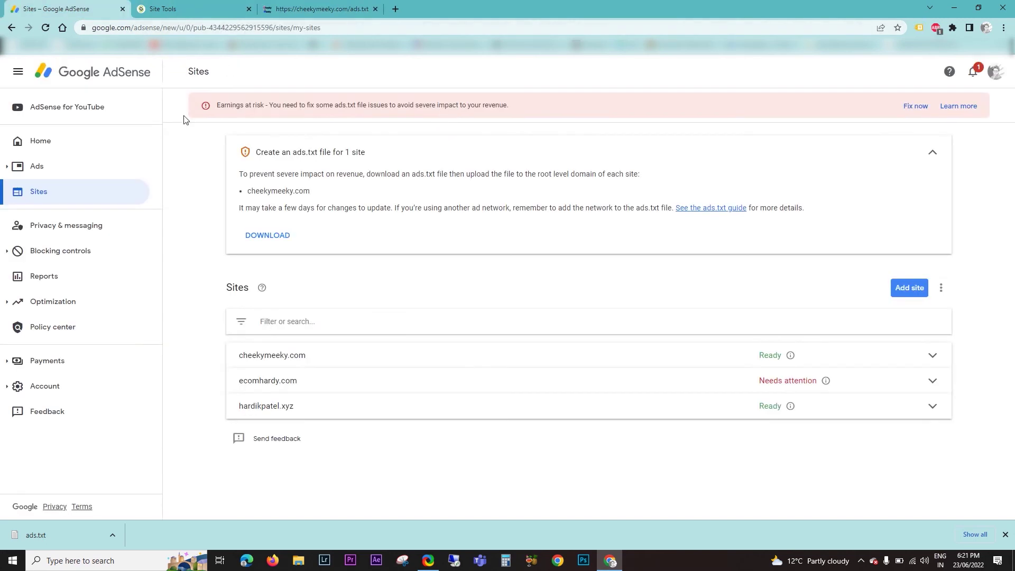
drag(217, 107, 496, 123)
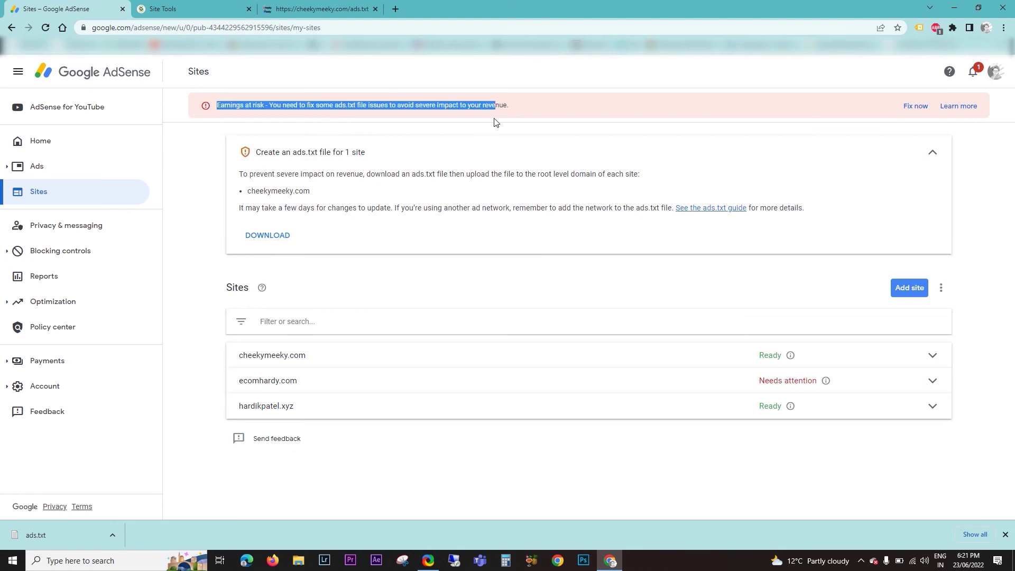
click(210, 168)
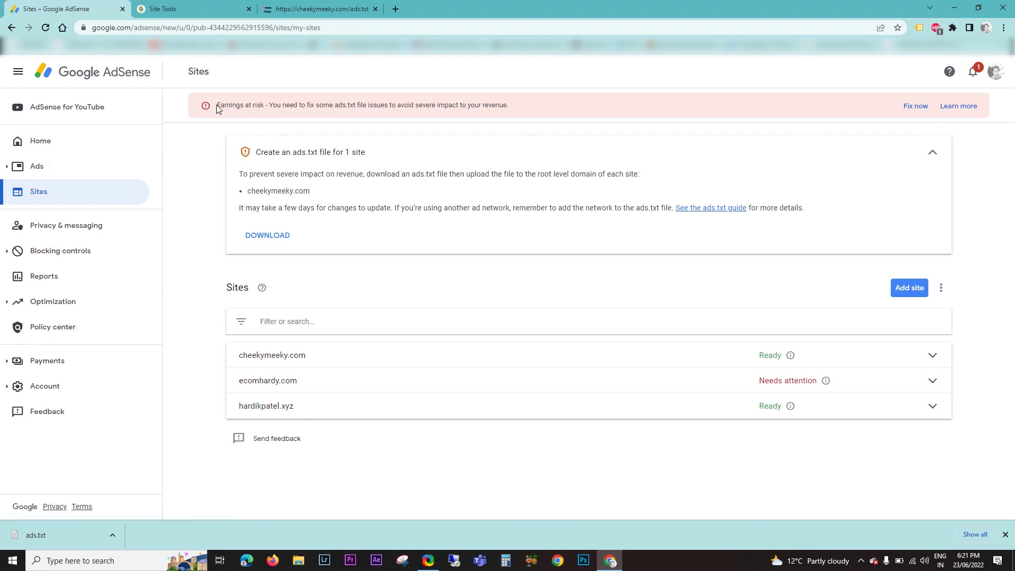
drag(217, 106, 451, 114)
click(503, 108)
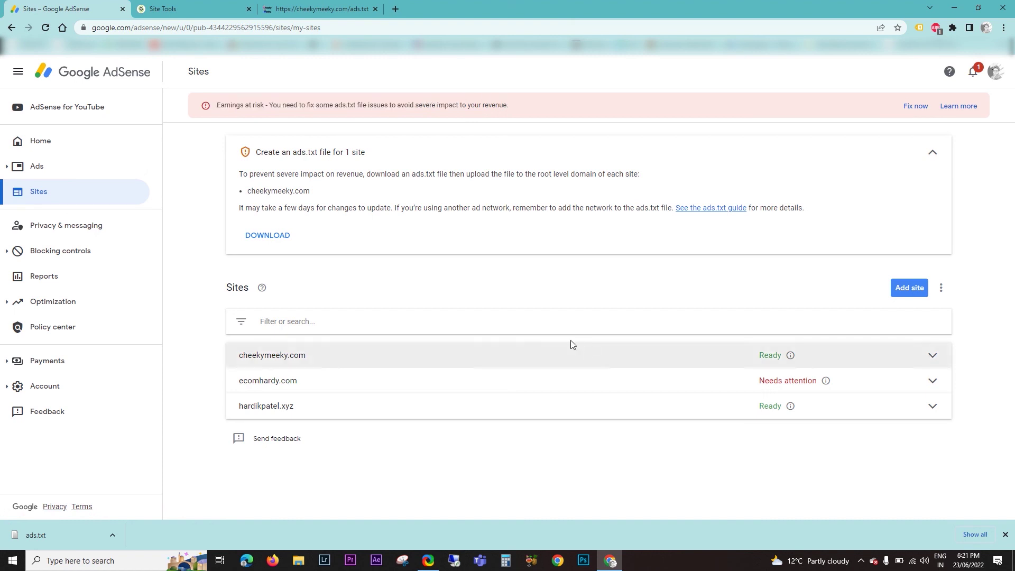